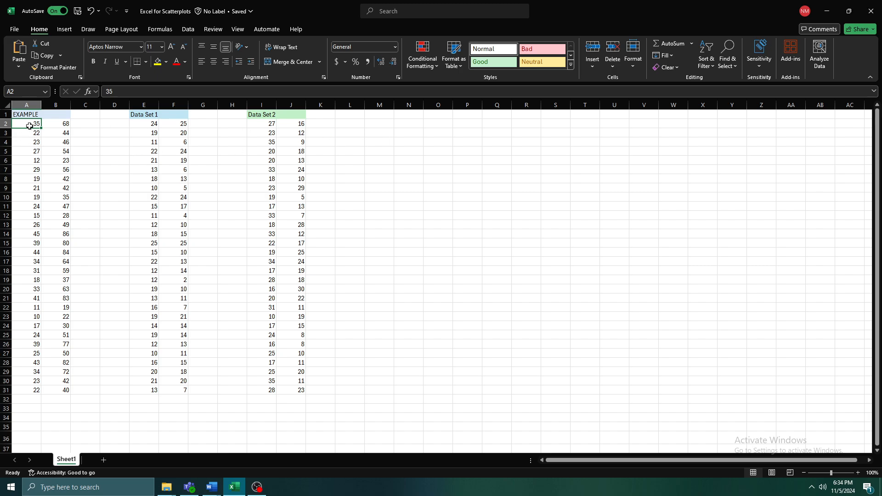
pyautogui.moveTo(33, 123); pyautogui.dragTo(60, 388)
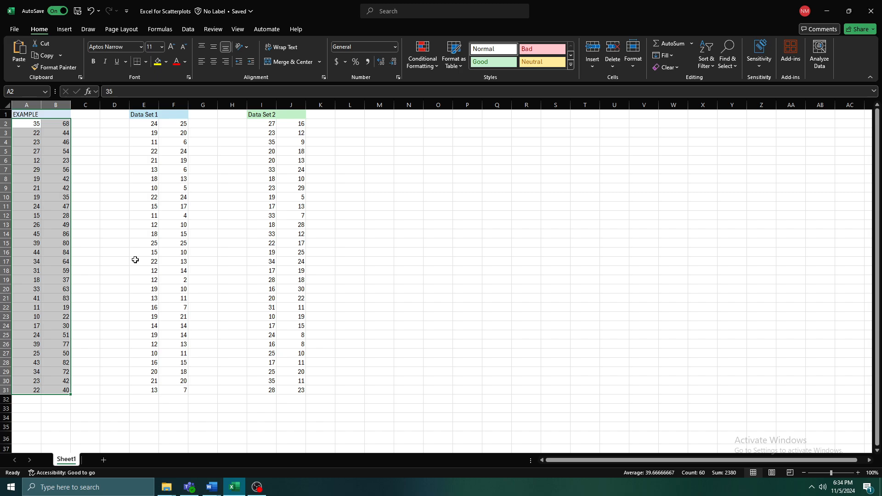
pyautogui.press('Up')
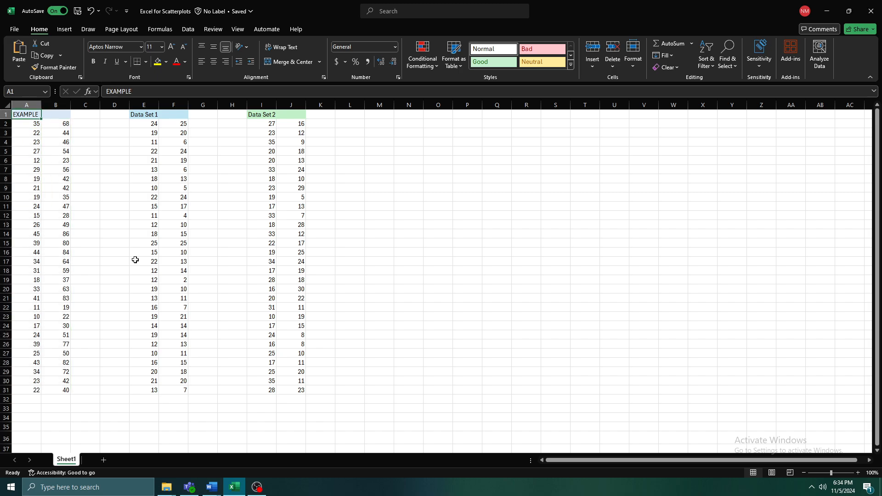
pyautogui.press('Down')
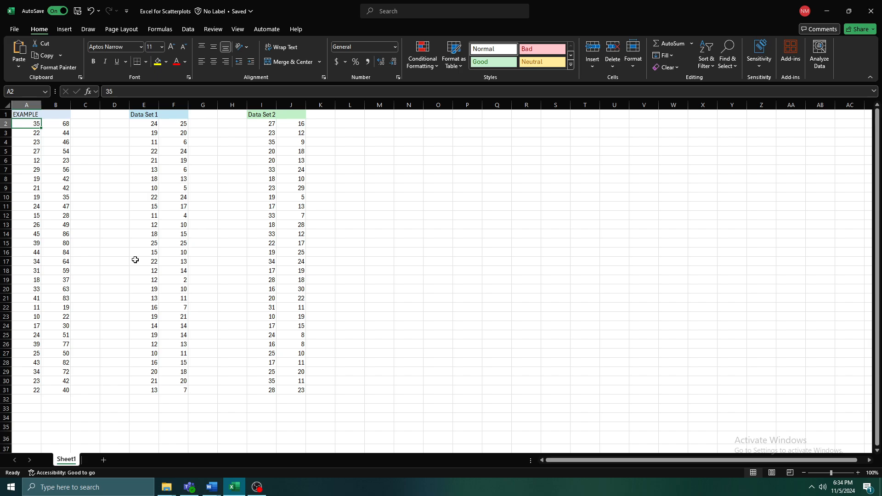
pyautogui.hotkey('shift', 'Right')
pyautogui.hotkey('shift', 'Down')
pyautogui.hotkey('shift', 'Down')
pyautogui.hotkey('shift', 'Left')
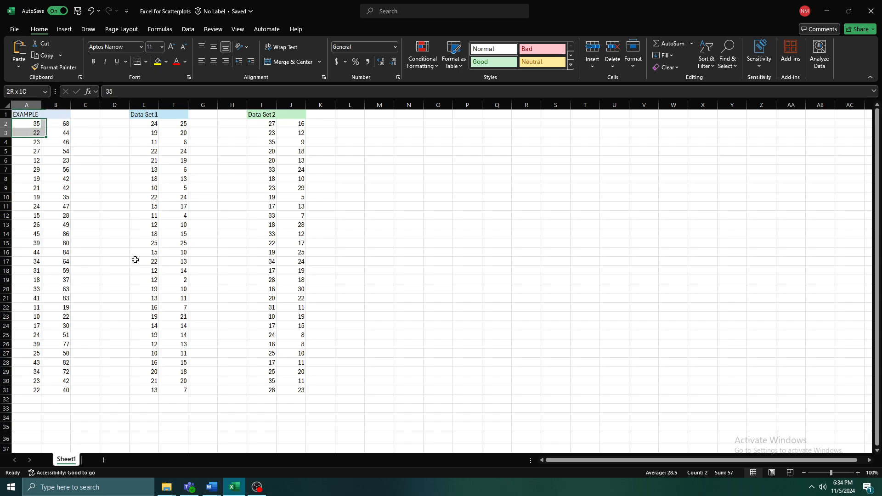
pyautogui.hotkey('shift', 'Up')
pyautogui.hotkey('shift', 'Up')
pyautogui.hotkey('shift', 'Right')
pyautogui.hotkey('shift', 'Down')
pyautogui.hotkey('shift', 'Down')
pyautogui.hotkey('shift', 'Left')
pyautogui.hotkey('shift', 'Up')
pyautogui.hotkey('shift', 'Up')
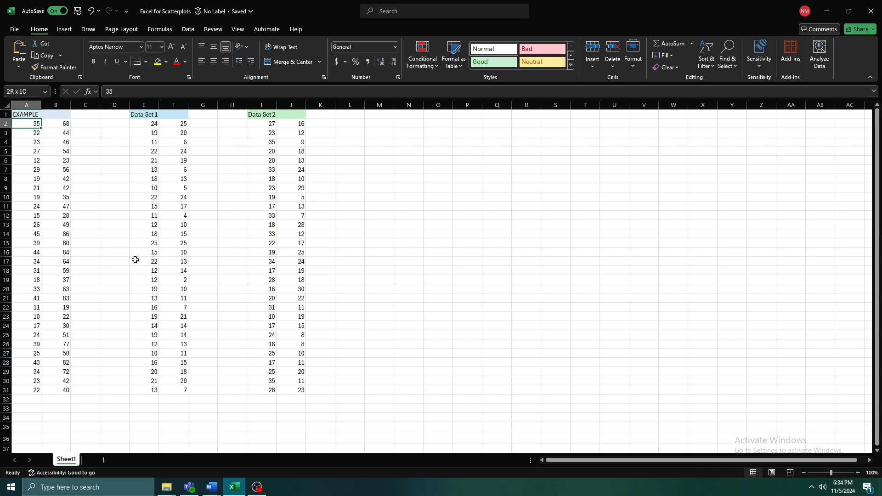
pyautogui.hotkey('shift', 'Right')
pyautogui.hotkey('shift', 'Down')
pyautogui.hotkey('shift', 'Left')
pyautogui.hotkey('shift', 'Up')
pyautogui.press('Down')
pyautogui.press('Up')
pyautogui.press('Right')
pyautogui.press('Down')
pyautogui.press('Left')
pyautogui.press('Up')
pyautogui.hotkey('shift', 'Right')
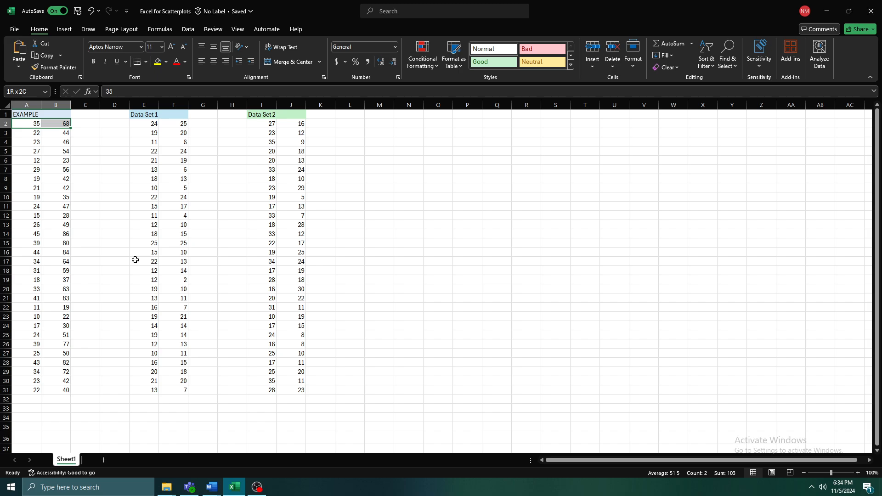
pyautogui.hotkey('ctrl', 'shift', 'Down')
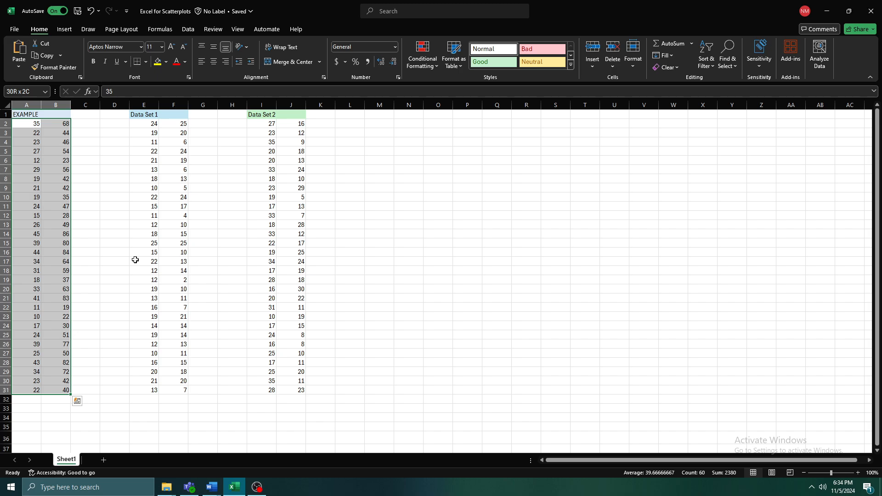
pyautogui.press('Up')
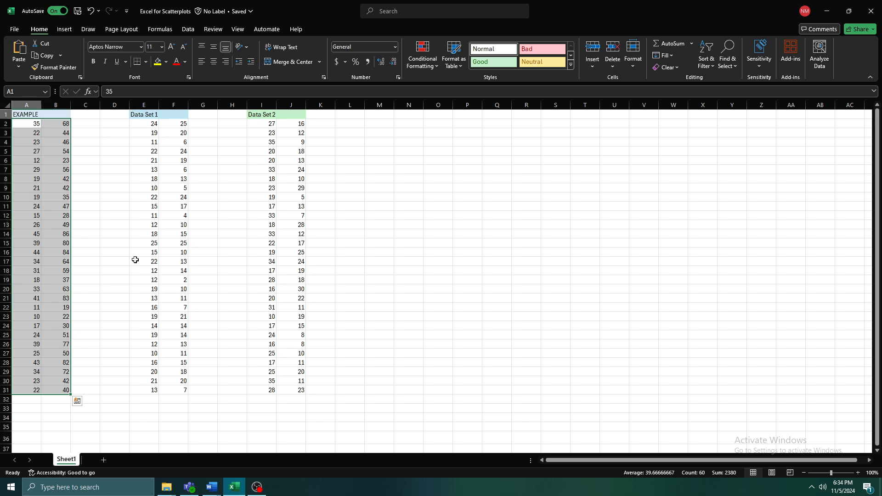
pyautogui.press('Down')
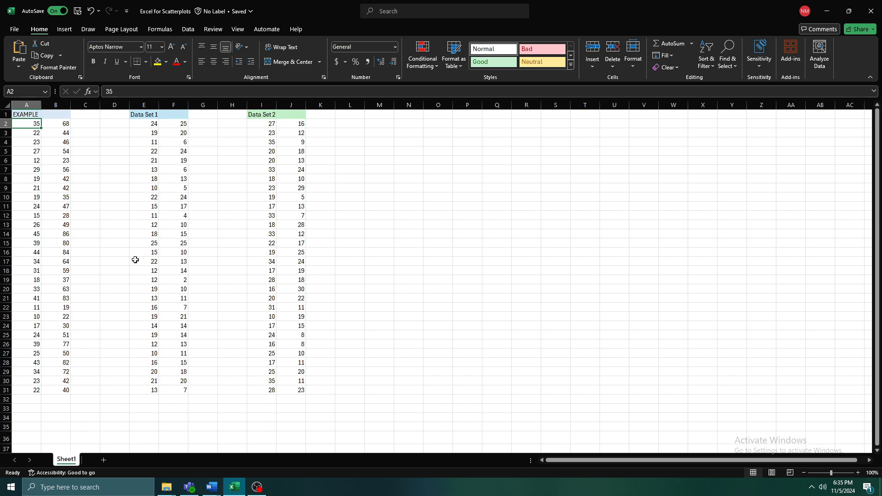
pyautogui.press('Right')
pyautogui.press('Down')
pyautogui.press('Left')
pyautogui.press('Up')
# - Select the EXAMPLE data in A2:B31 and insert a Scatter chart
pyautogui.hotkey('shift', 'Right')
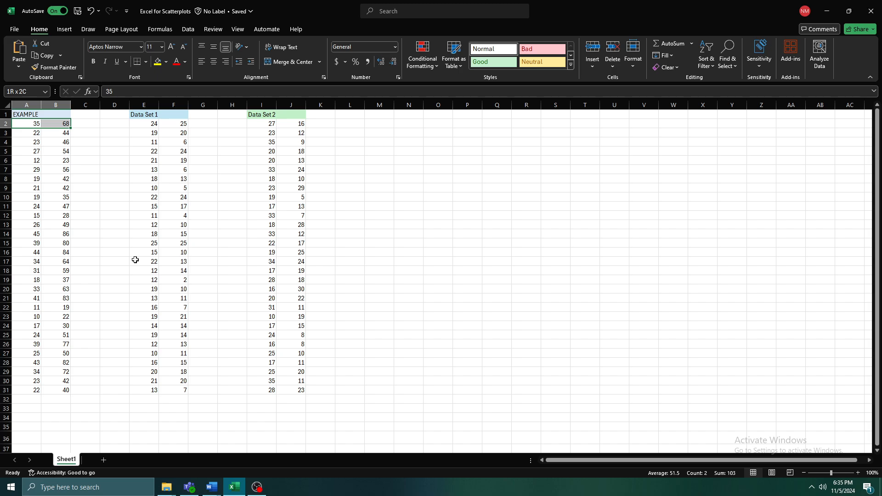
pyautogui.hotkey('ctrl', 'shift', 'Down')
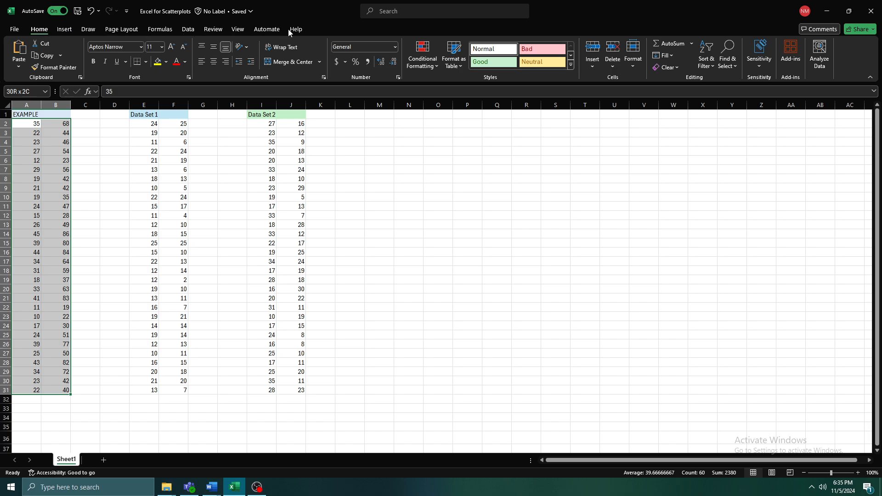
pyautogui.click(63, 29)
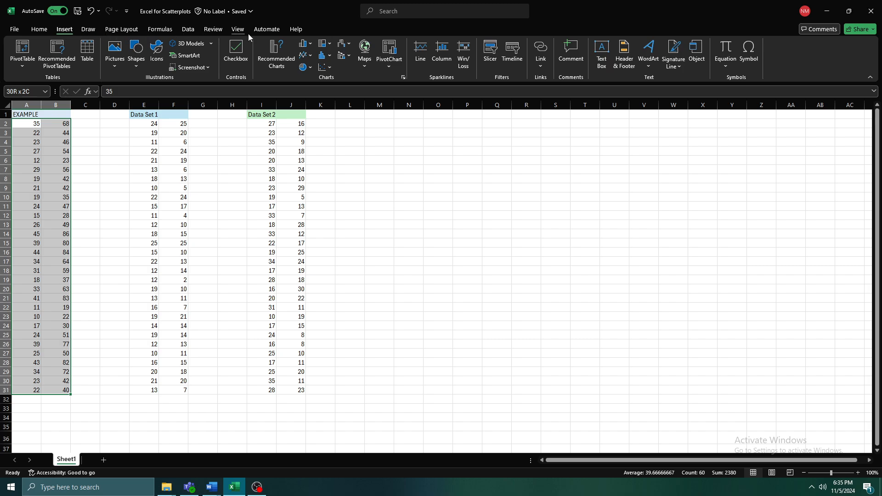
pyautogui.click(330, 68)
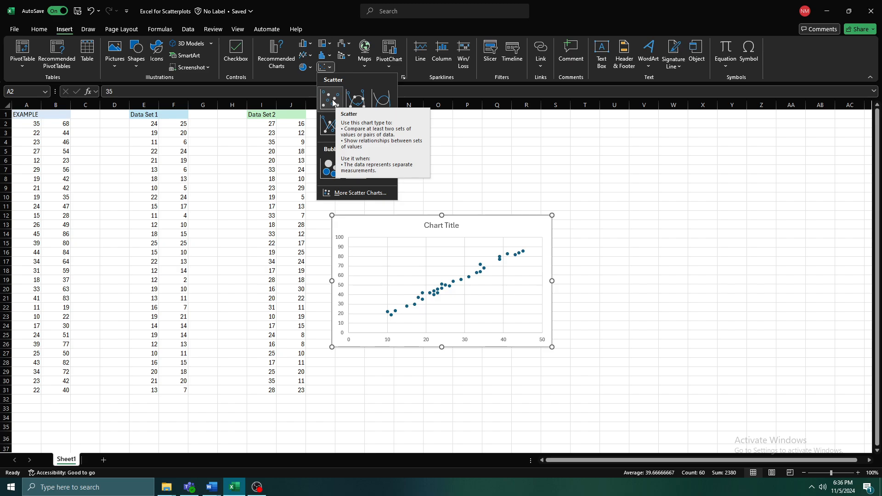
pyautogui.click(333, 101)
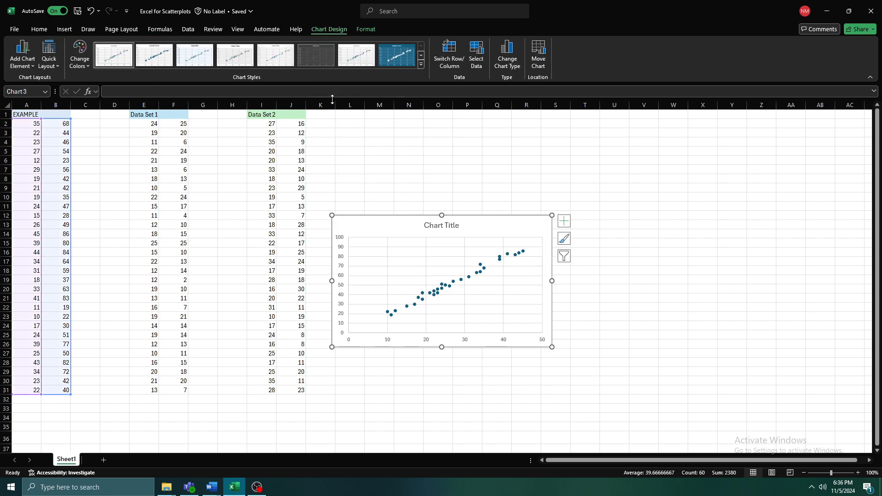
# - Set the chart title to Example and move the chart up beside the data
pyautogui.click(434, 226)
pyautogui.doubleClick(445, 228)
pyautogui.hotkey('ctrl', 'a')
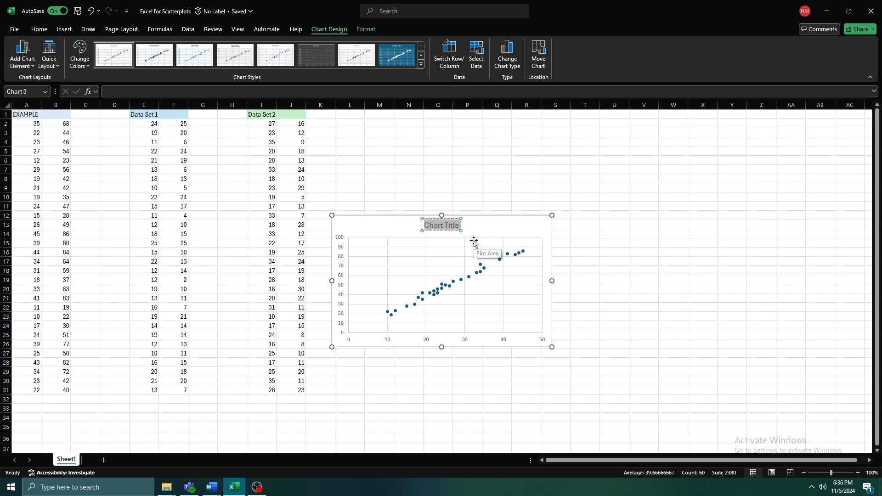
pyautogui.write('Example')
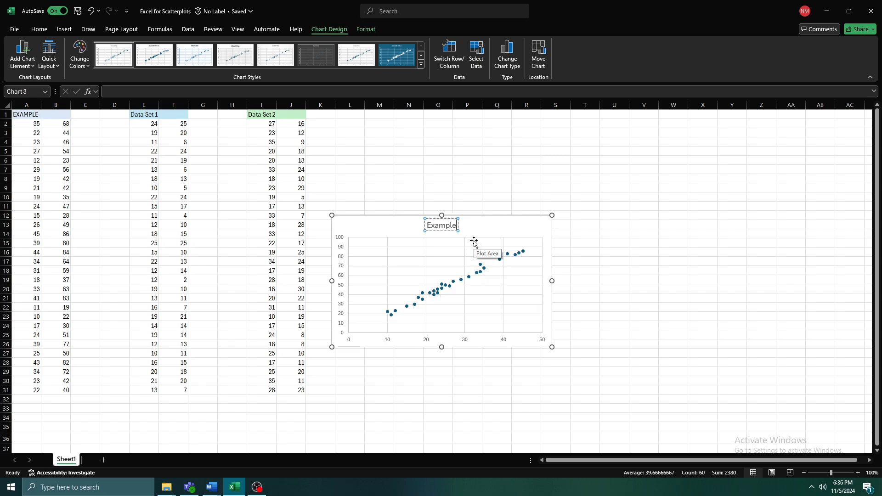
pyautogui.moveTo(479, 216); pyautogui.dragTo(489, 161)
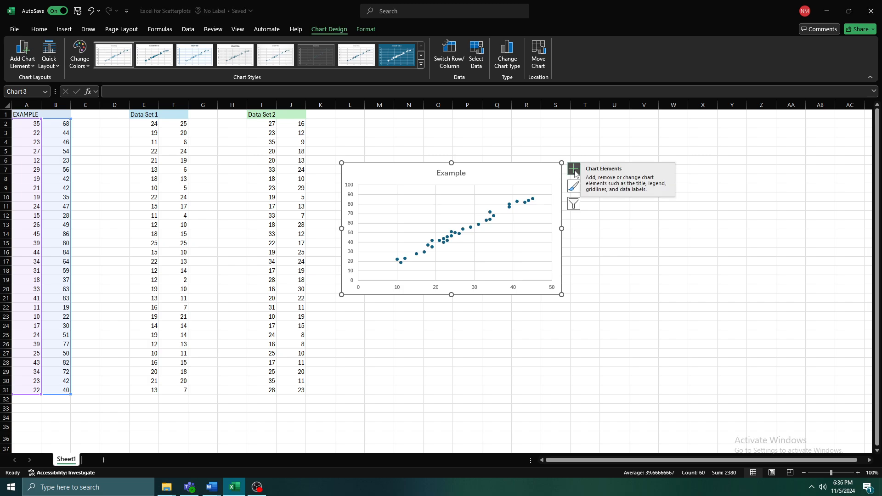
# - Examine the chart's parts by selecting the chart area, plot area and gridlines in turn
pyautogui.click(743, 269)
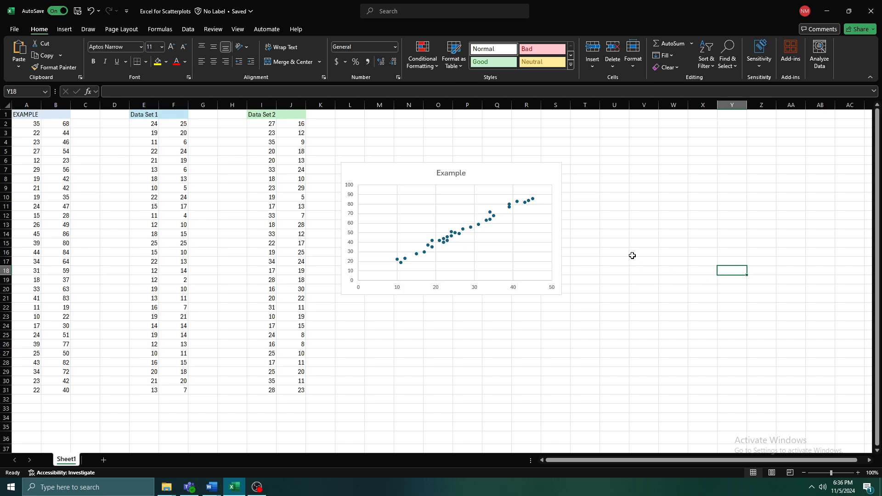
pyautogui.click(486, 385)
pyautogui.click(386, 360)
pyautogui.click(549, 368)
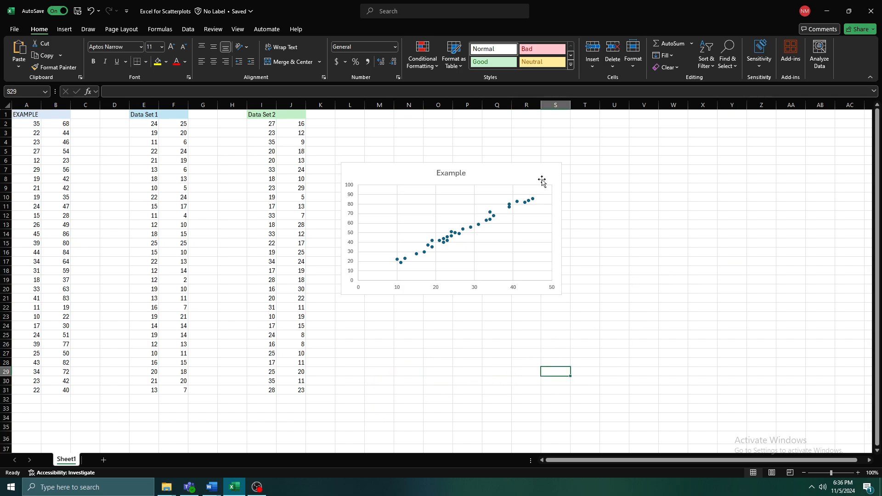
pyautogui.click(517, 173)
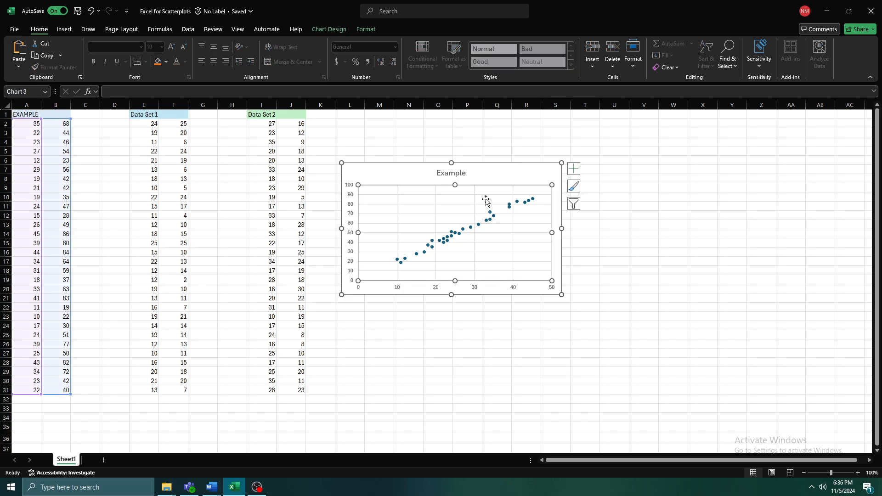
pyautogui.click(677, 296)
pyautogui.click(504, 243)
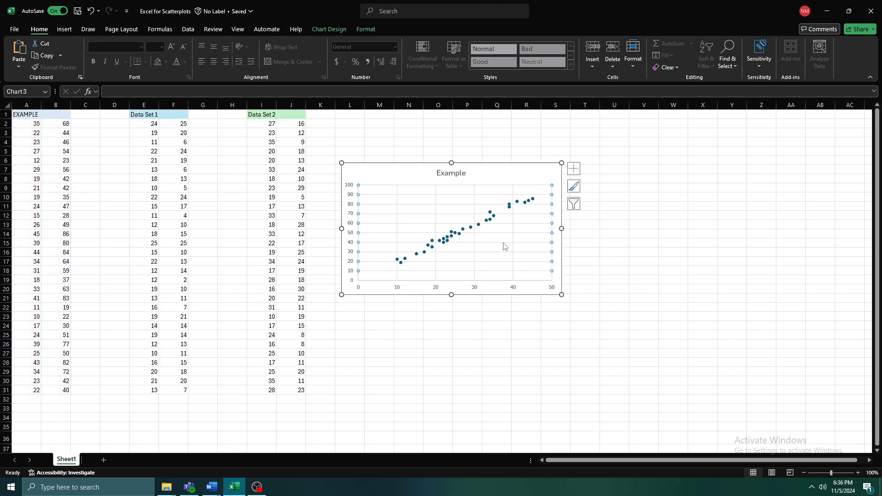
pyautogui.click(506, 317)
pyautogui.click(408, 227)
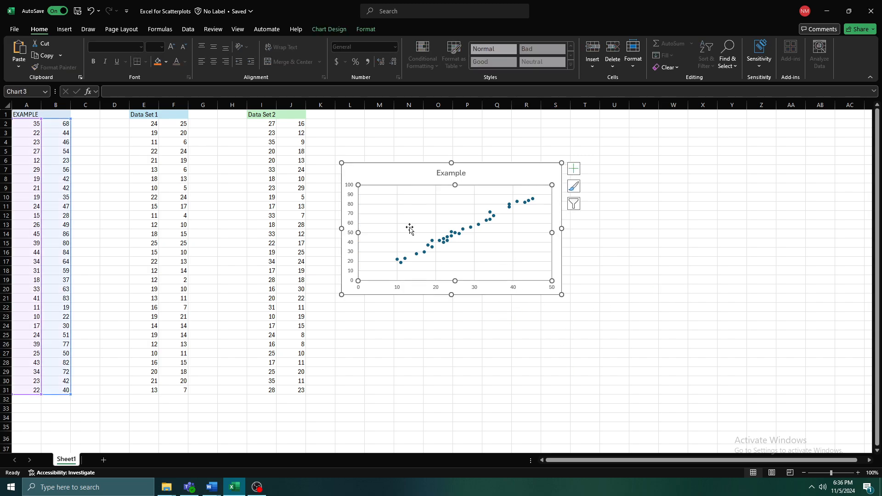
pyautogui.click(547, 368)
pyautogui.click(474, 207)
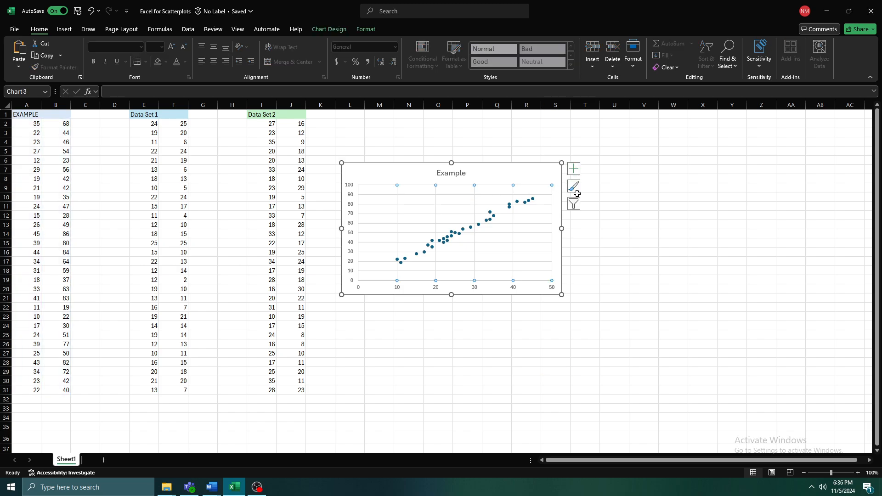
# - Add a trendline to the chart and display its equation and R-squared value on the chart
pyautogui.click(574, 170)
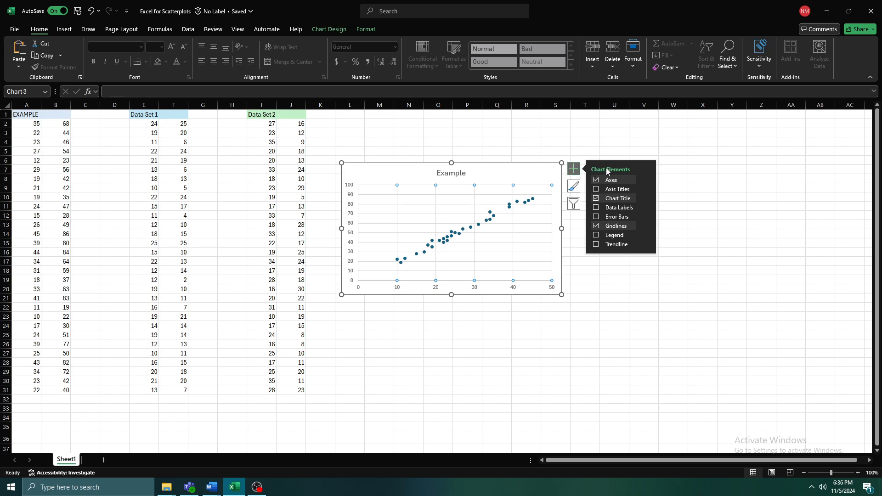
pyautogui.click(597, 245)
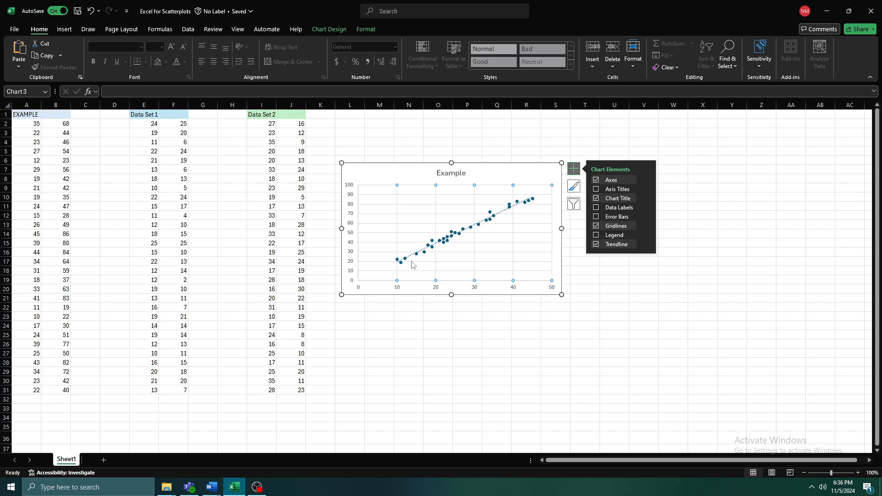
pyautogui.moveTo(620, 246)
pyautogui.click(648, 247)
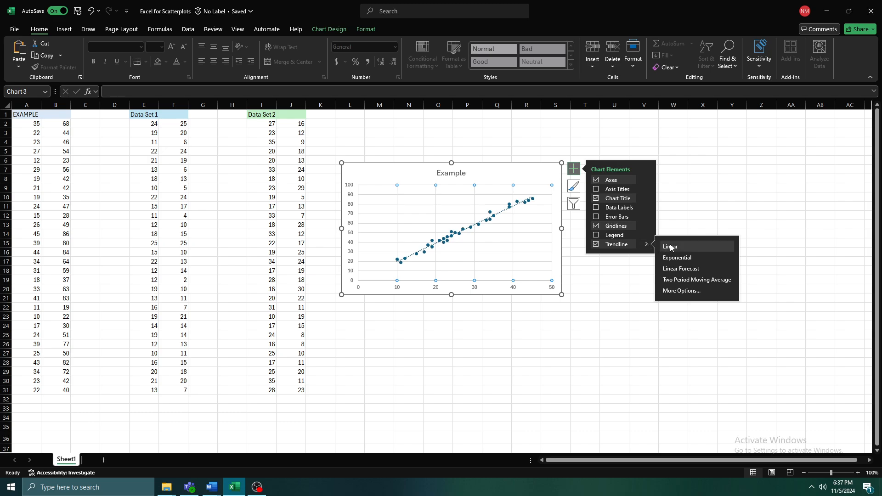
pyautogui.click(678, 291)
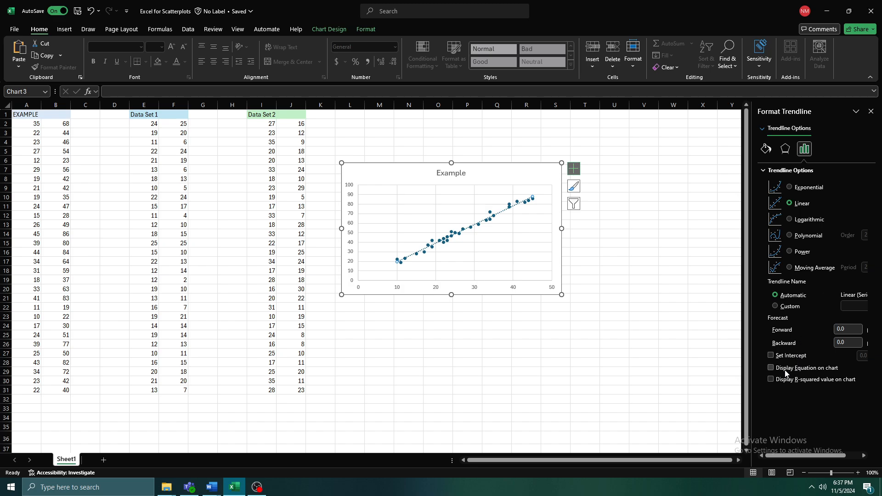
pyautogui.click(771, 368)
pyautogui.click(771, 380)
# - Move the trendline equation label below the line and enlarge its text to 14 pt
pyautogui.click(510, 201)
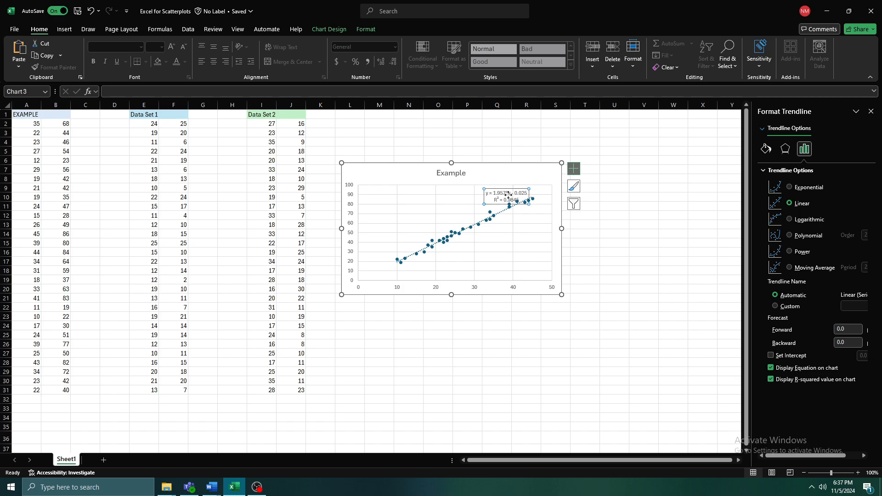
pyautogui.moveTo(517, 208); pyautogui.dragTo(519, 238)
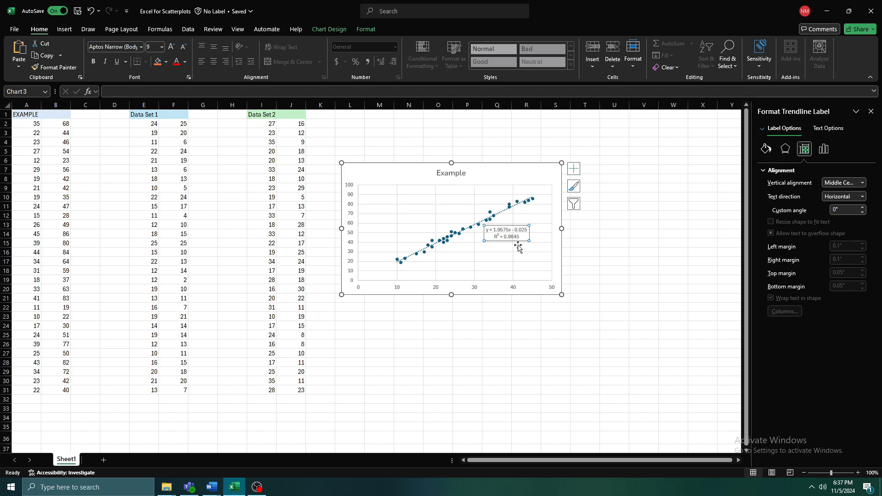
pyautogui.tripleClick(521, 238)
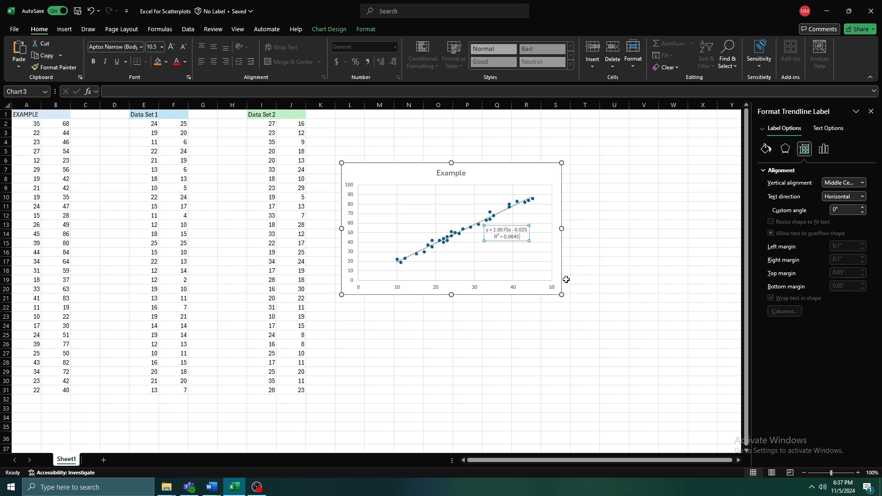
pyautogui.hotkey('ctrl', 'a')
pyautogui.hotkey('ctrl', 'shift', '.')
pyautogui.hotkey('ctrl', 'shift', '.')
pyautogui.hotkey('ctrl', 'shift', '.')
pyautogui.hotkey('ctrl', 'shift', '.')
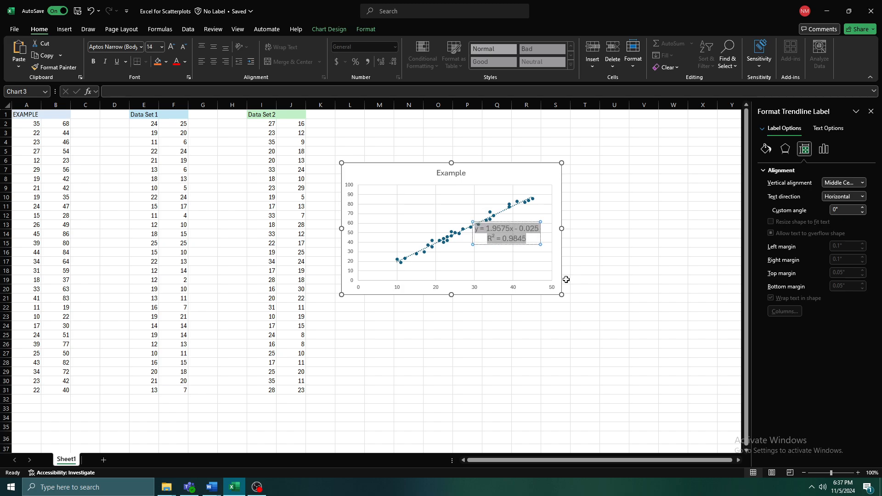
# - Reposition the equation label and set its font size to 16
pyautogui.click(540, 244)
pyautogui.moveTo(541, 245); pyautogui.dragTo(532, 262)
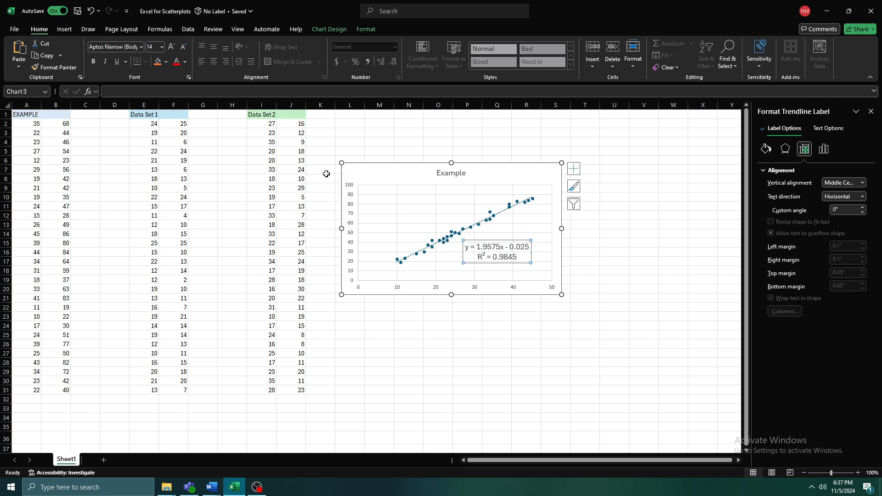
pyautogui.click(510, 247)
pyautogui.moveTo(517, 257); pyautogui.dragTo(466, 246)
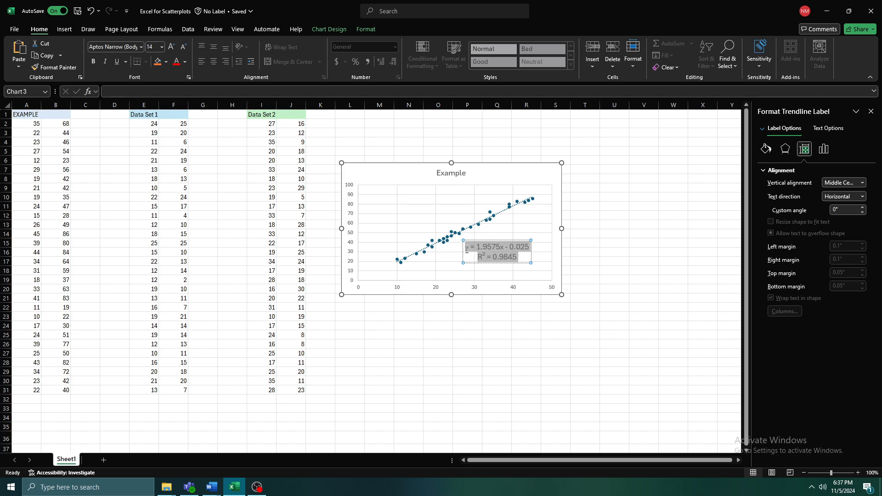
pyautogui.click(161, 46)
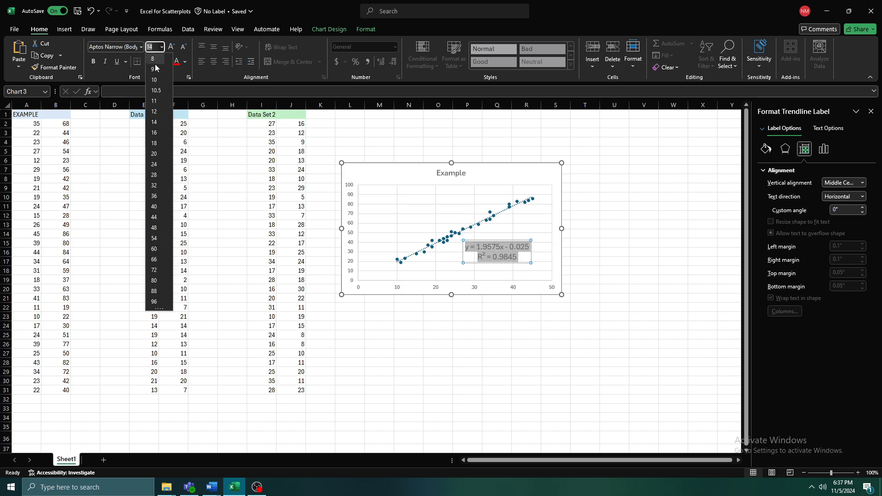
pyautogui.click(154, 134)
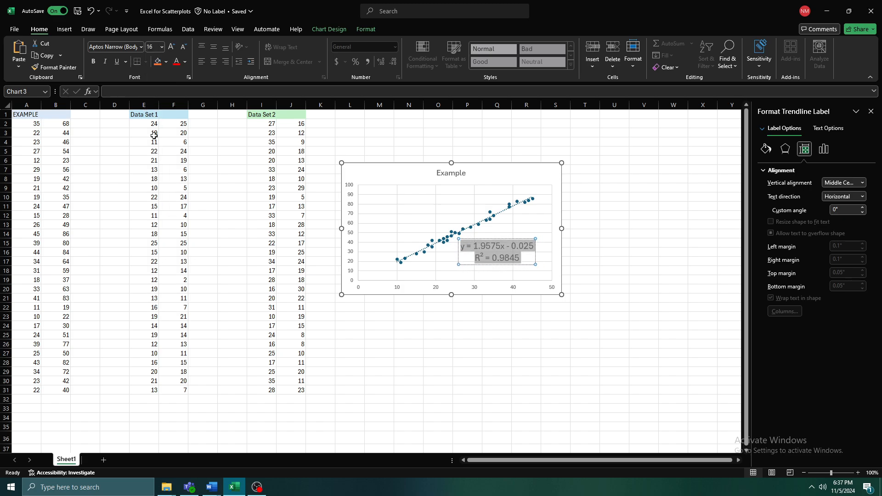
pyautogui.click(526, 281)
pyautogui.click(535, 296)
pyautogui.click(614, 335)
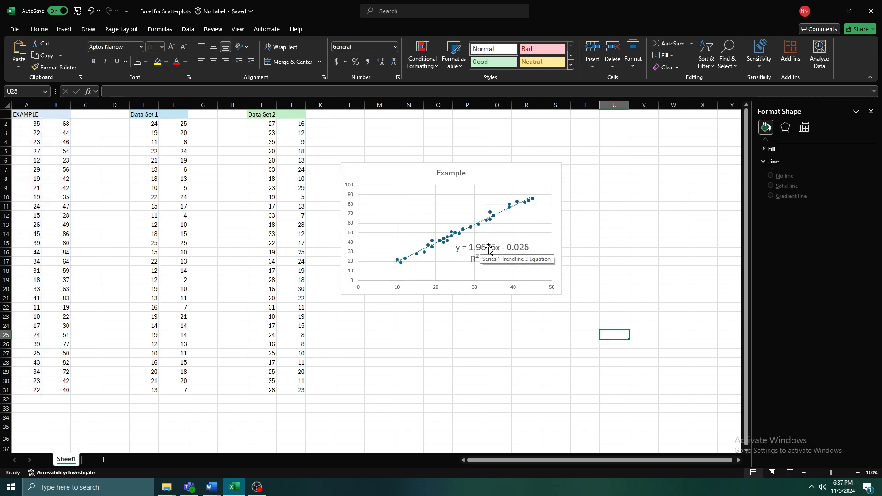
# - Enter the trendline equation y = 1.9575x - 0.025 into cell B34 below the data
pyautogui.click(68, 417)
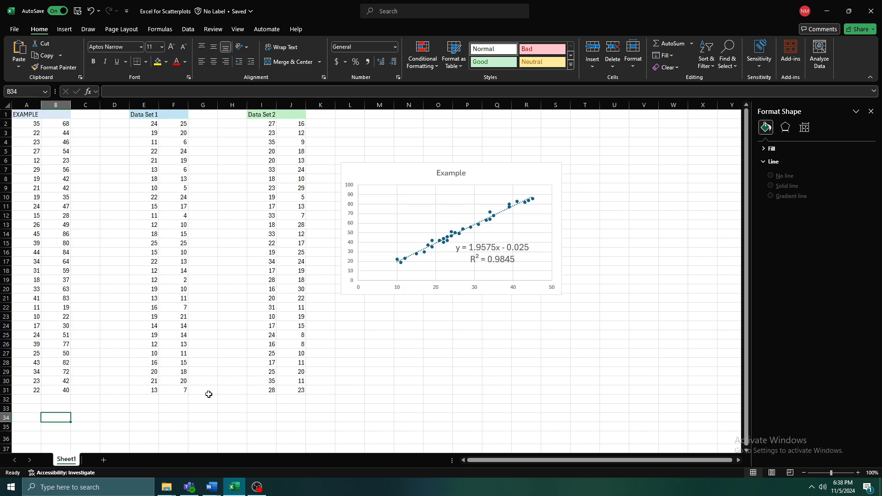
pyautogui.write('y = 1.9')
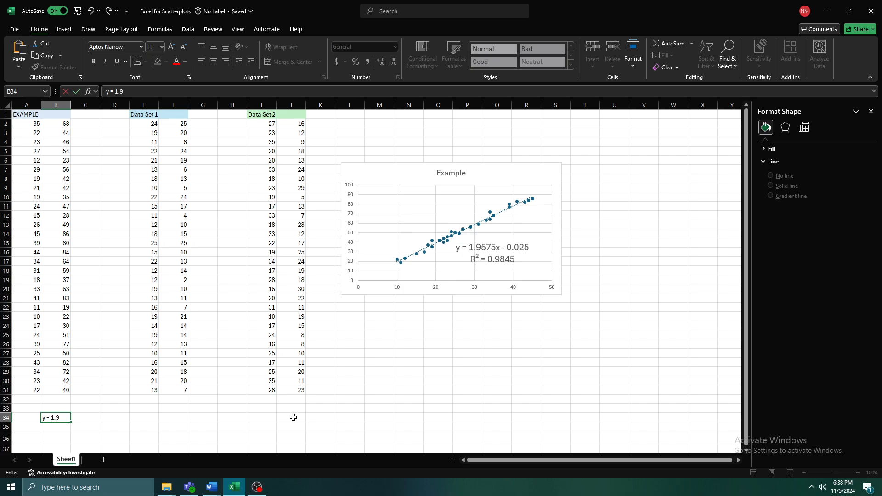
pyautogui.write('575x - -')
pyautogui.press('BackSpace')
pyautogui.write('0.025')
pyautogui.press('Tab')
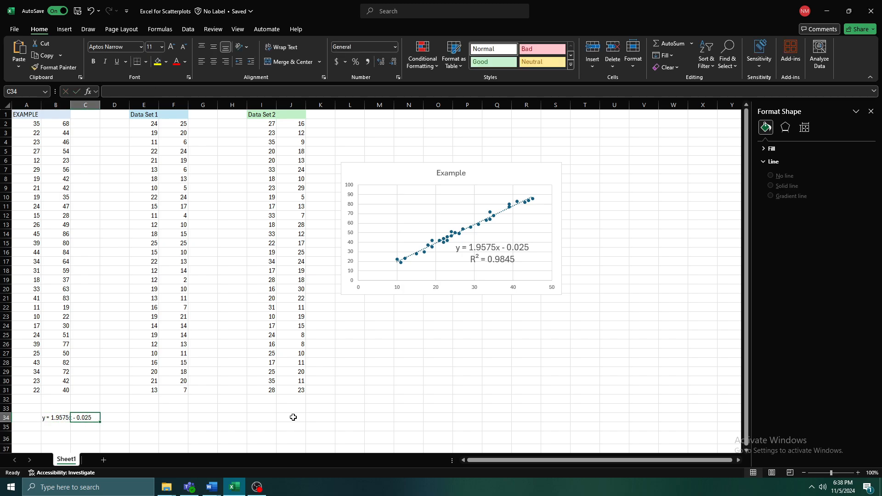
pyautogui.press('Tab')
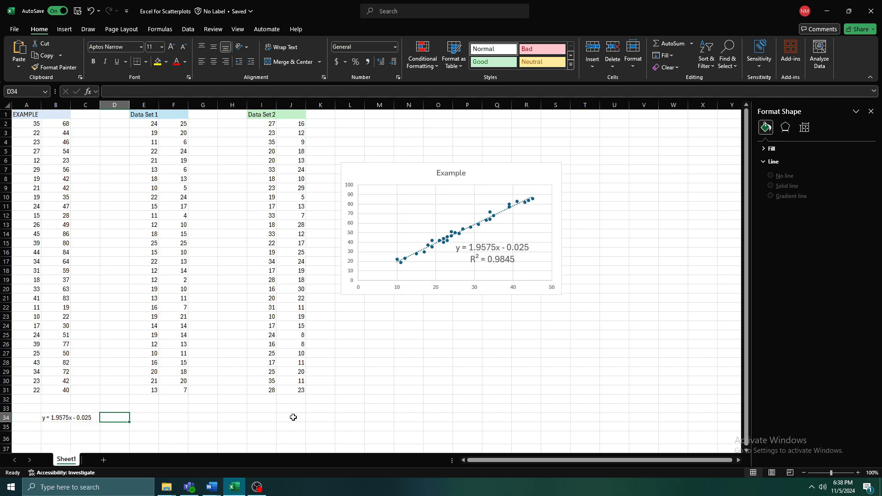
pyautogui.write('-->')
pyautogui.press('Right')
pyautogui.press('Left')
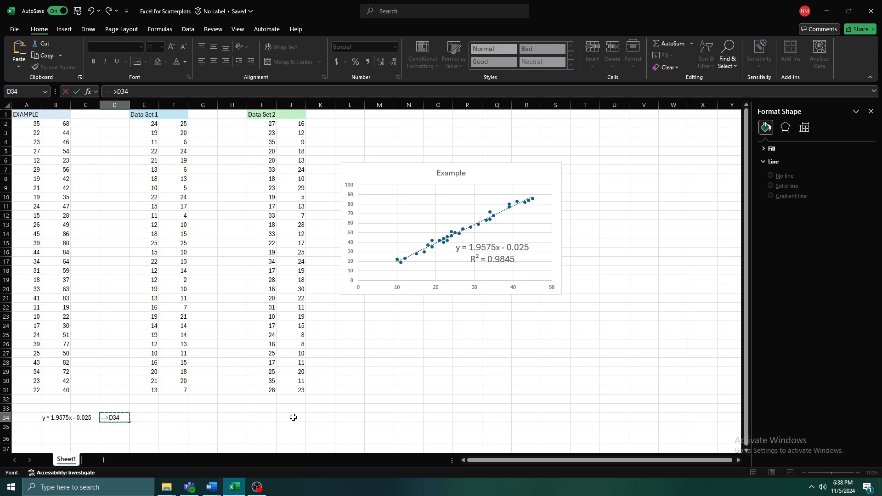
pyautogui.press('BackSpace')
pyautogui.press('BackSpace')
pyautogui.press('BackSpace')
pyautogui.press('Right')
pyautogui.press('Left')
pyautogui.press('BackSpace')
pyautogui.press('BackSpace')
pyautogui.press('BackSpace')
pyautogui.click(153, 417)
pyautogui.press('BackSpace')
pyautogui.press('BackSpace')
pyautogui.press('BackSpace')
pyautogui.press('BackSpace')
pyautogui.press('BackSpace')
pyautogui.press('BackSpace')
pyautogui.press('Escape')
pyautogui.click(153, 417)
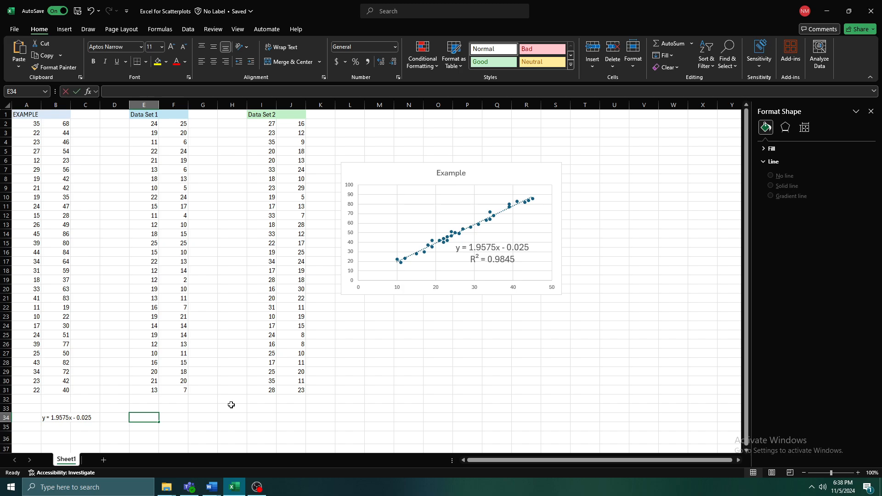
pyautogui.write('so')
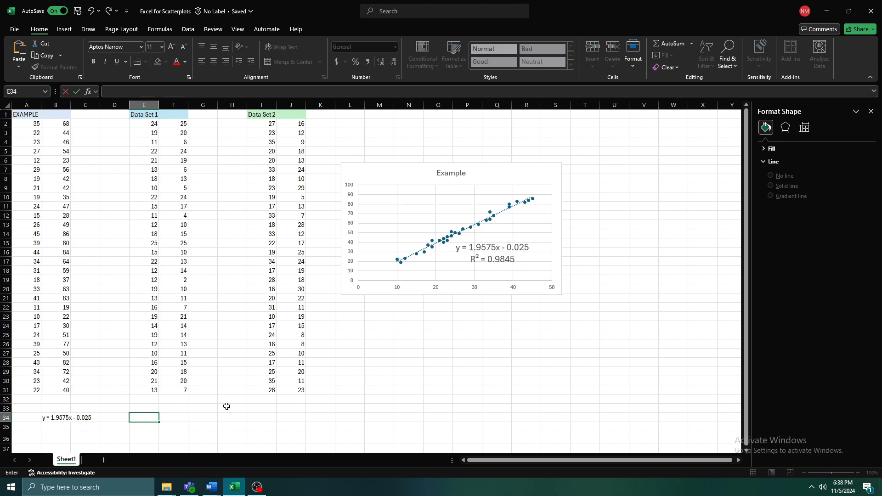
pyautogui.scroll(-2, 43, 429)
# - Label cell B36 SLOPE and enter 1.9575 beside it in C36
pyautogui.click(50, 381)
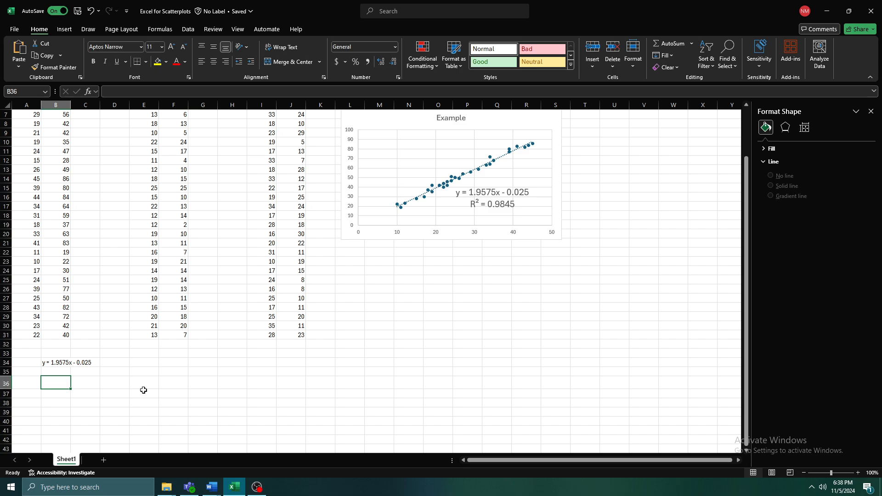
pyautogui.write('SLOPE')
pyautogui.press('Tab')
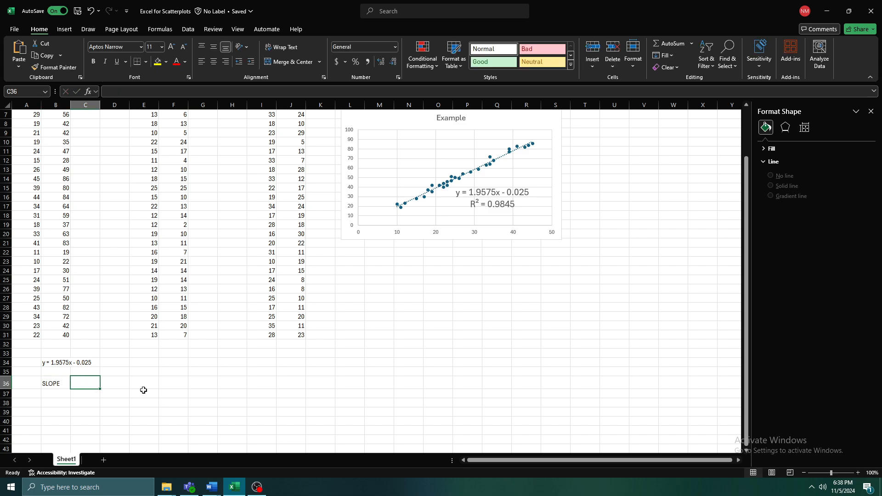
pyautogui.write('1.9')
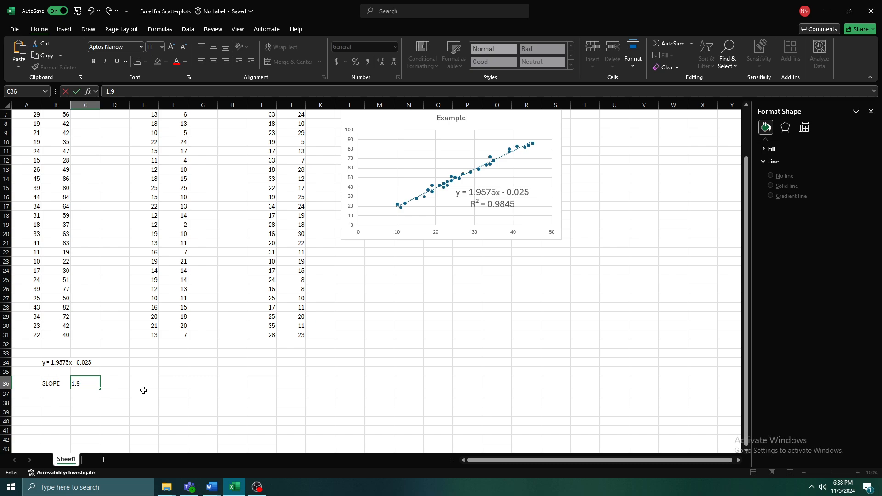
pyautogui.write('575')
pyautogui.click(143, 390)
# - Label cell B38 Rsquared and enter 0.9845 beside it in C38
pyautogui.click(47, 394)
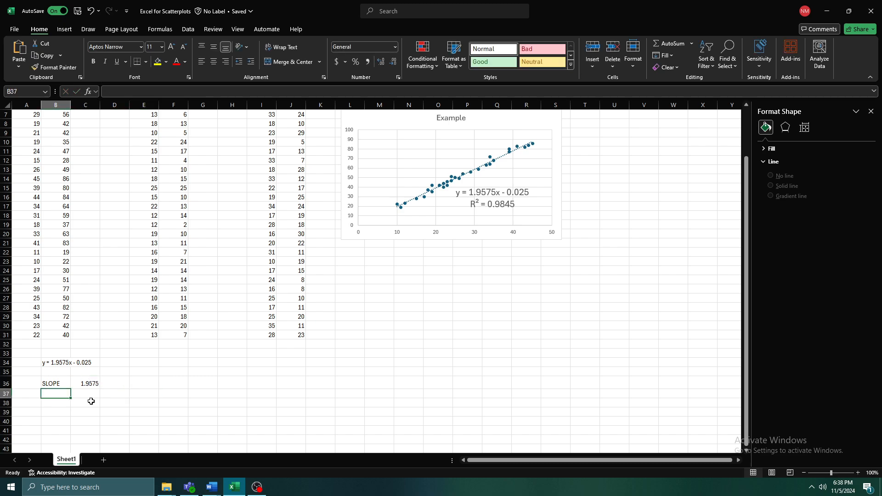
pyautogui.click(48, 404)
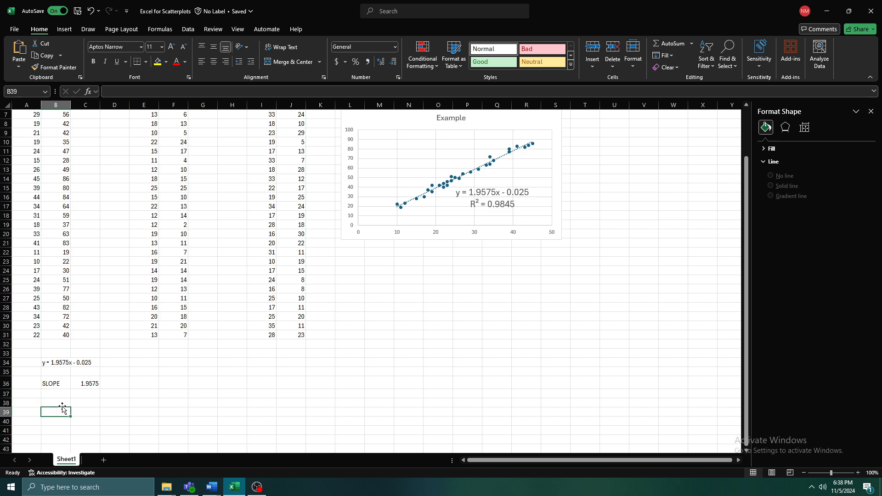
pyautogui.write('R')
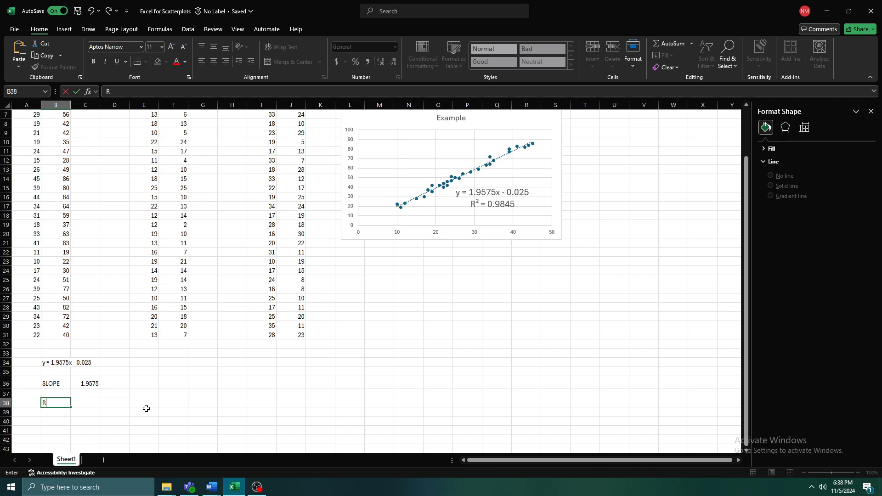
pyautogui.write('2')
pyautogui.press('BackSpace')
pyautogui.write('squared')
pyautogui.press('Tab')
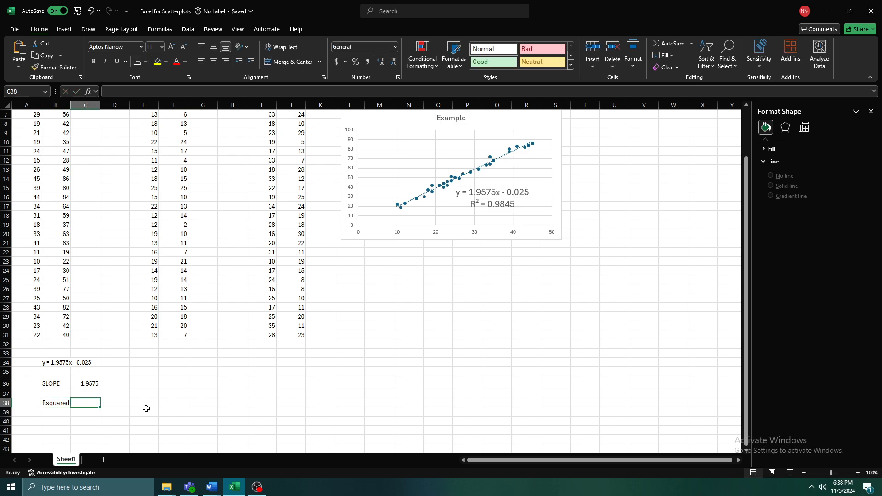
pyautogui.write('0')
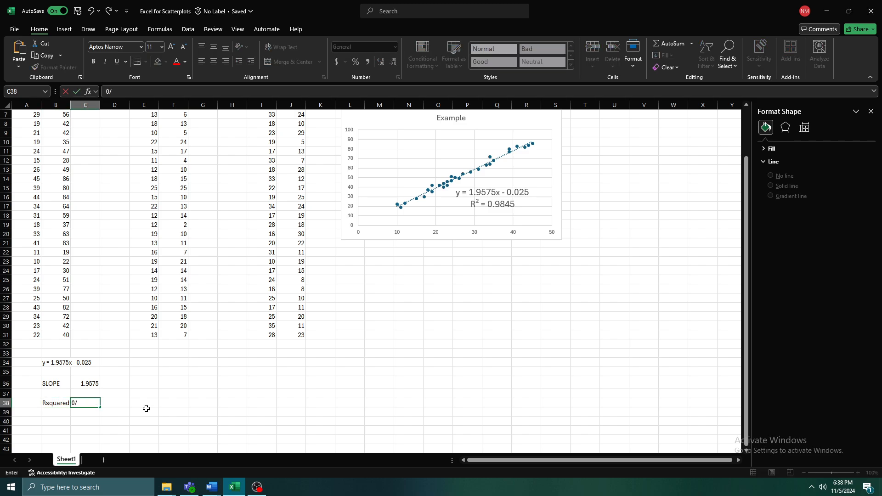
pyautogui.write('.9845')
pyautogui.press('Return')
# - Label cell B40 as R Value
pyautogui.press('Down')
pyautogui.press('Left')
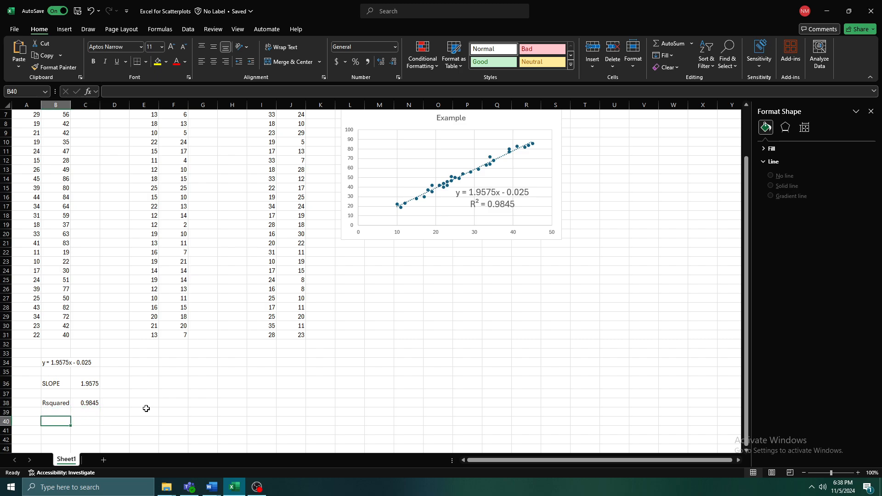
pyautogui.write('R')
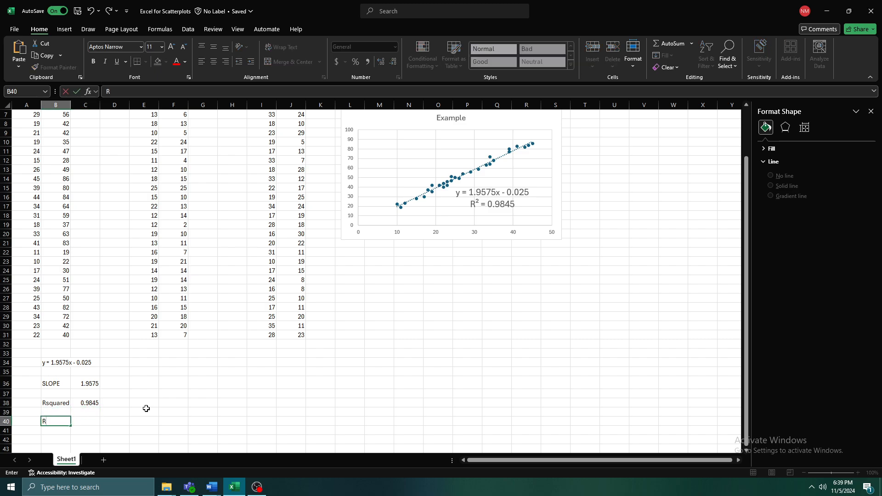
pyautogui.write(' Value')
pyautogui.press('Tab')
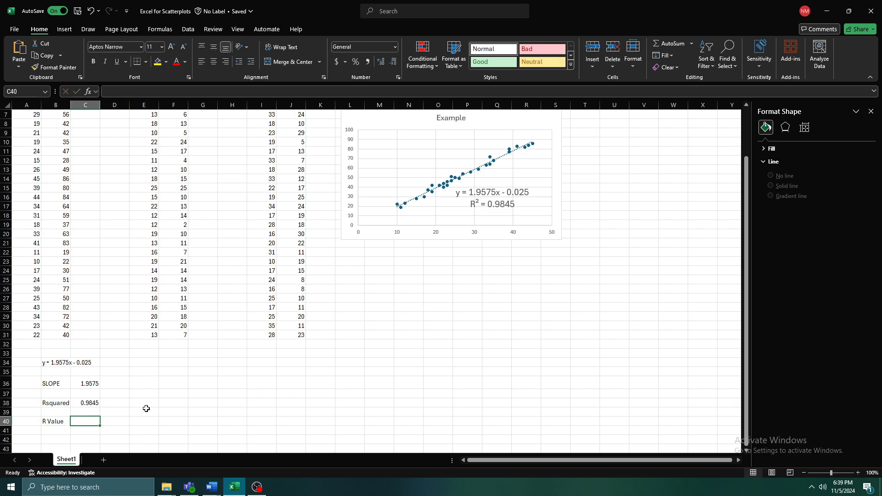
# - Compute the R value in C40 as the square root of the R-squared cell C38 using SQRT
pyautogui.write('=')
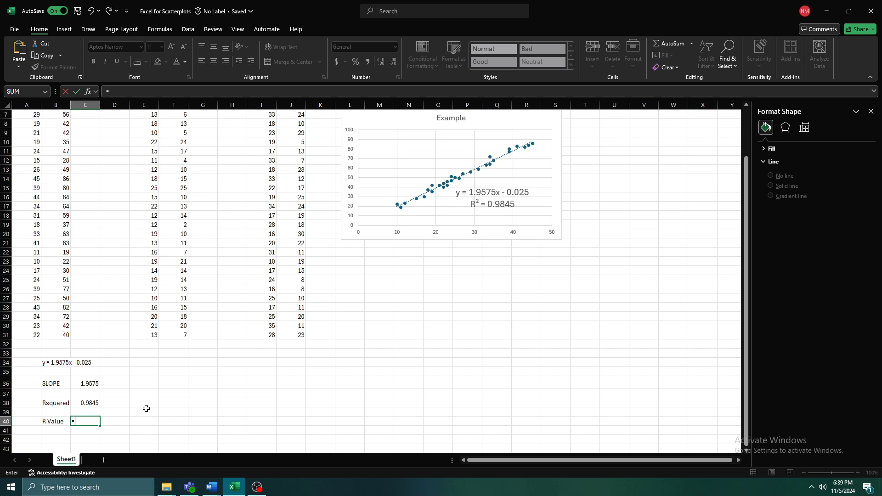
pyautogui.write('sqrt')
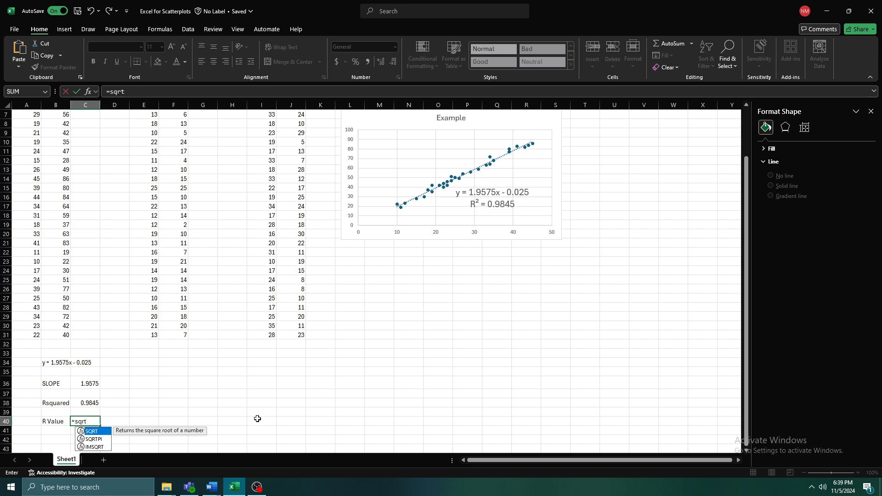
pyautogui.press('Tab')
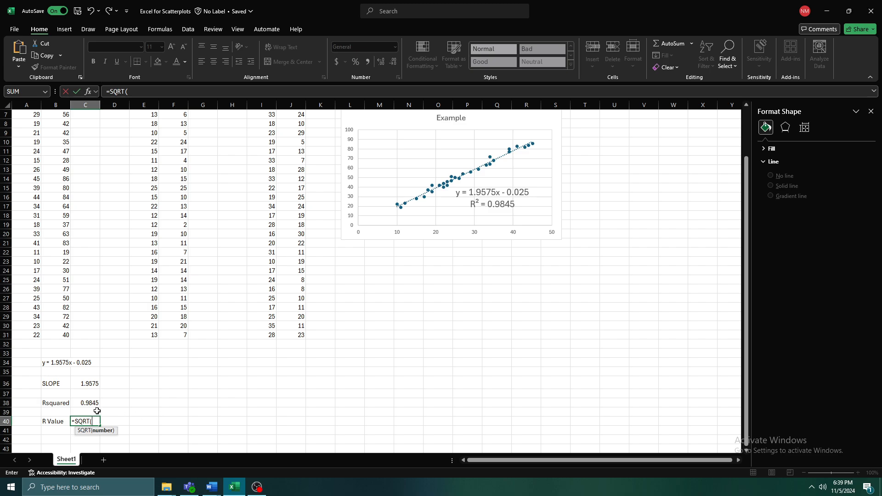
pyautogui.press('Up')
pyautogui.press('Up')
pyautogui.press('Up')
pyautogui.press('Right')
pyautogui.press('Right')
pyautogui.press('Down')
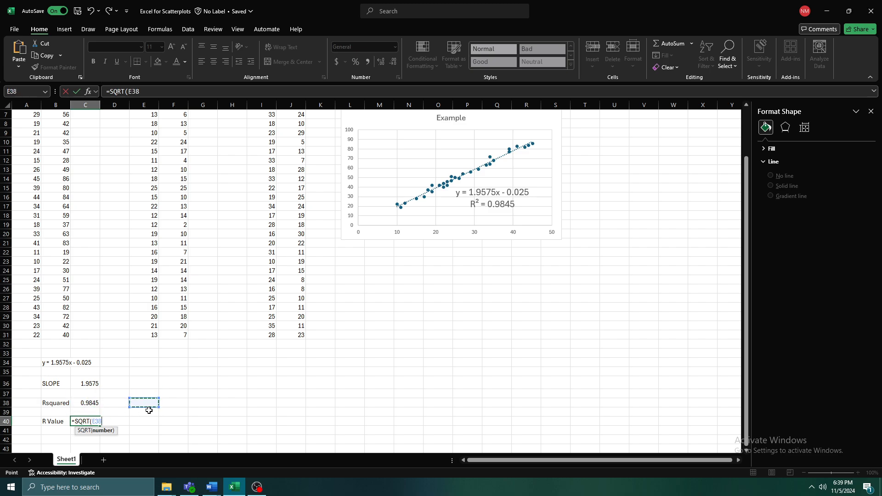
pyautogui.press('Left')
pyautogui.press('Left')
pyautogui.press('Down')
pyautogui.press('Down')
pyautogui.press('Up')
pyautogui.press('Up')
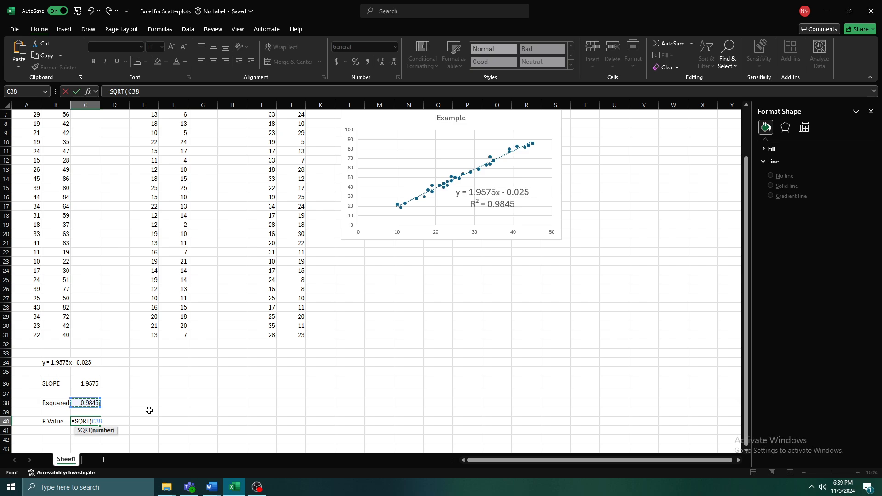
pyautogui.press('Up')
pyautogui.press('Return')
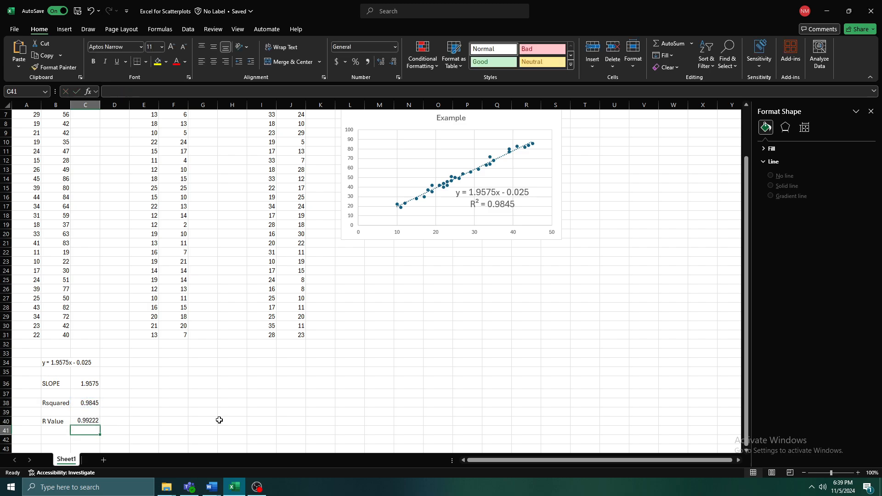
# - Replace the C40 formula with =SQRT(0.9845) to compute the R value from the typed number
pyautogui.click(84, 421)
pyautogui.write('=')
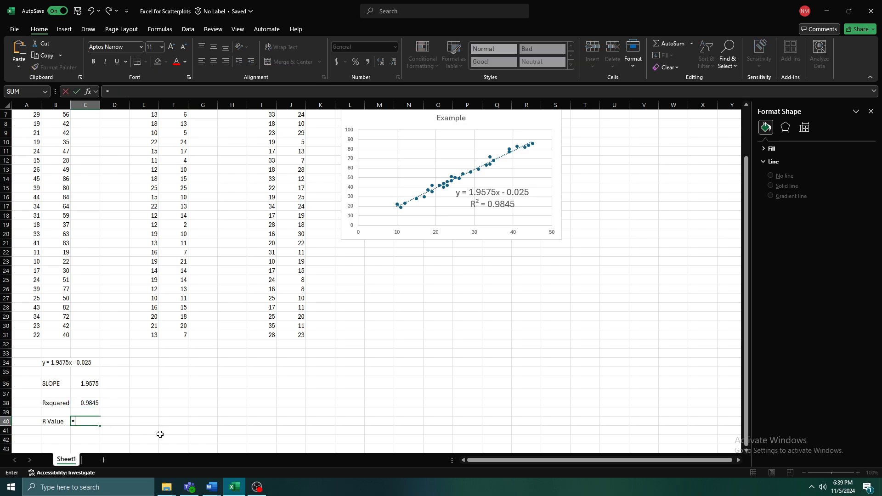
pyautogui.write('sqrt')
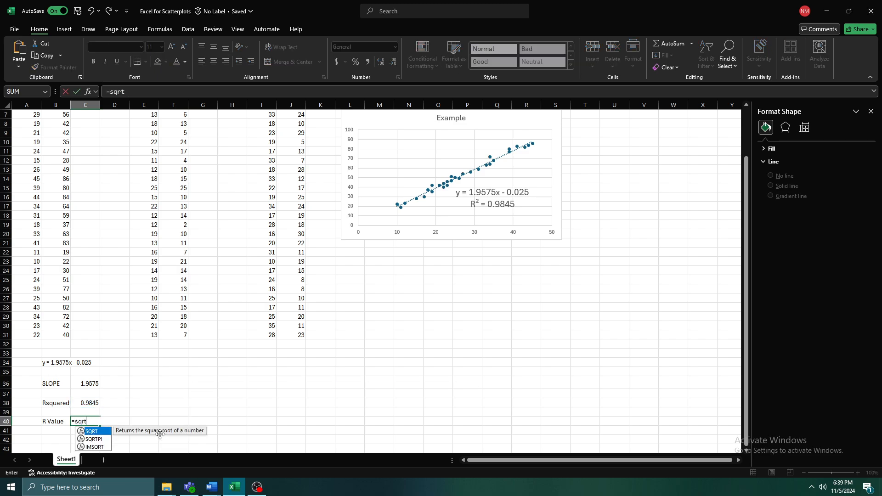
pyautogui.press('Tab')
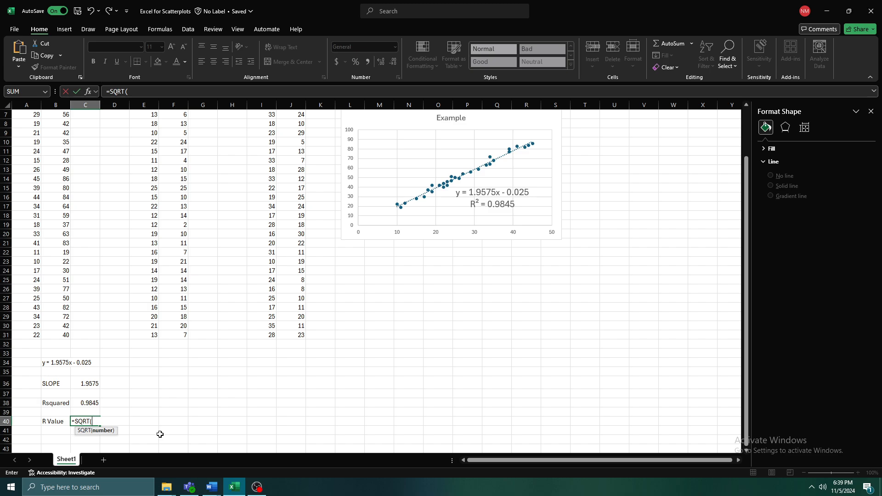
pyautogui.write('0.9845')
pyautogui.press('Return')
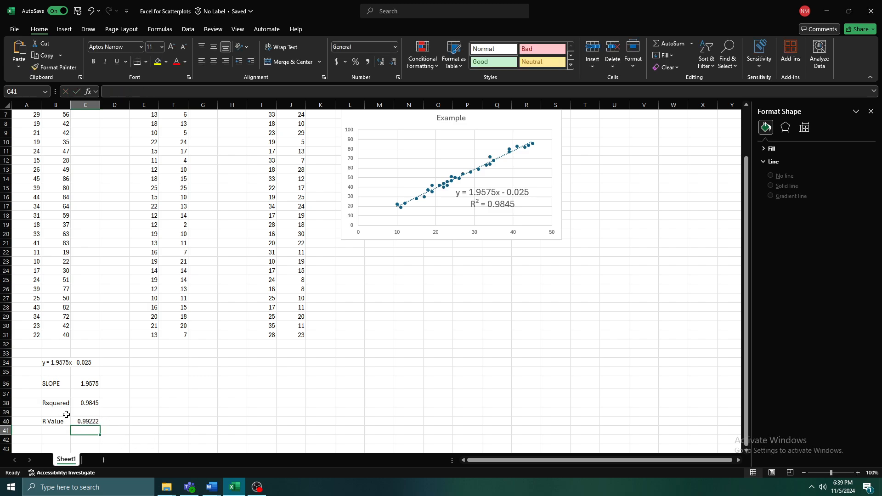
pyautogui.click(90, 422)
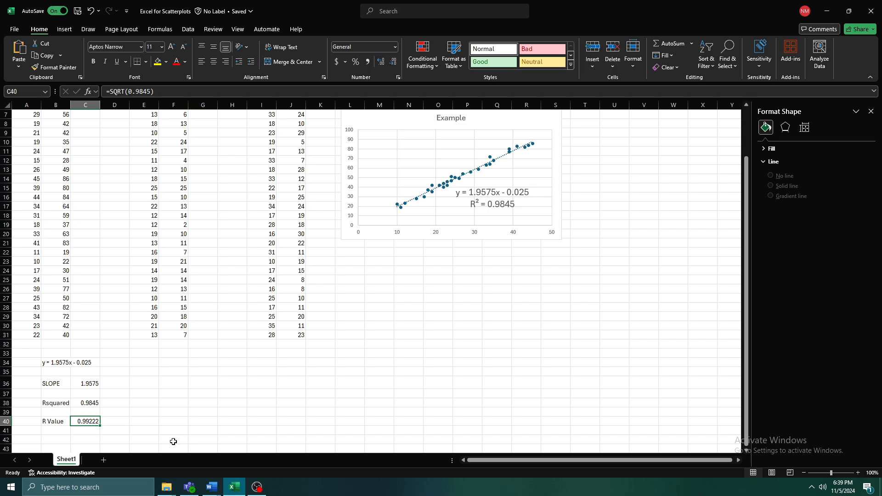